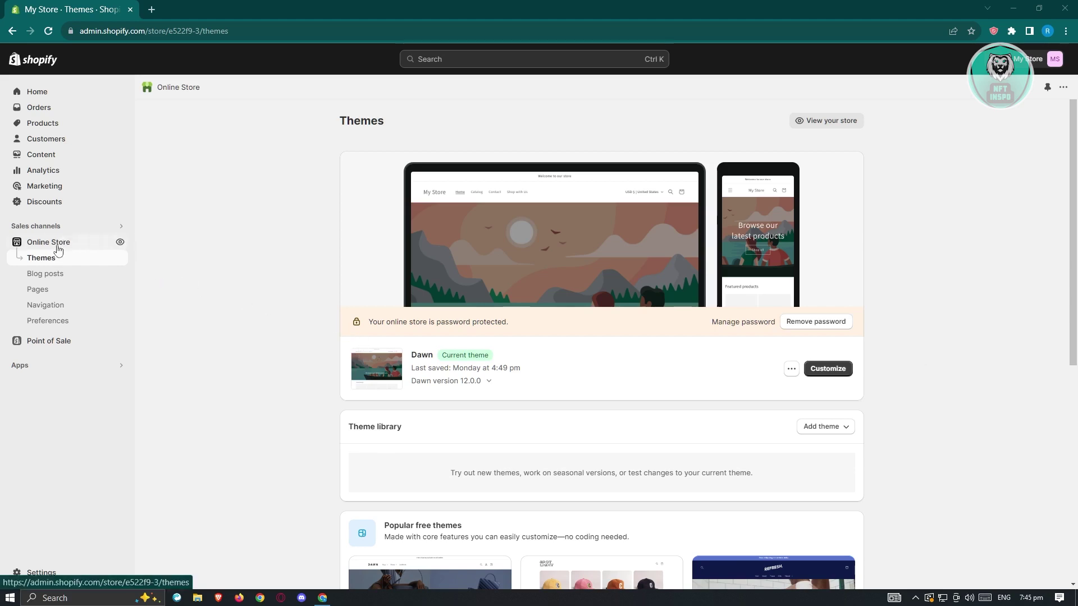
Step: Open the live store's Painting product page and scroll down to its footer payment icons
left_click(121, 243)
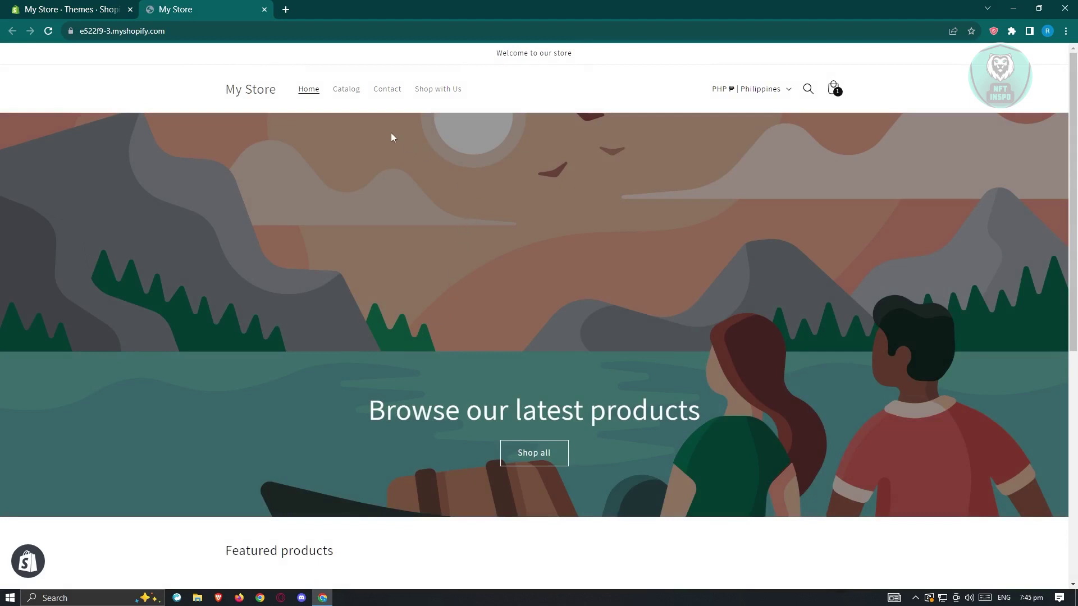
scroll(393, 174, "down", 7)
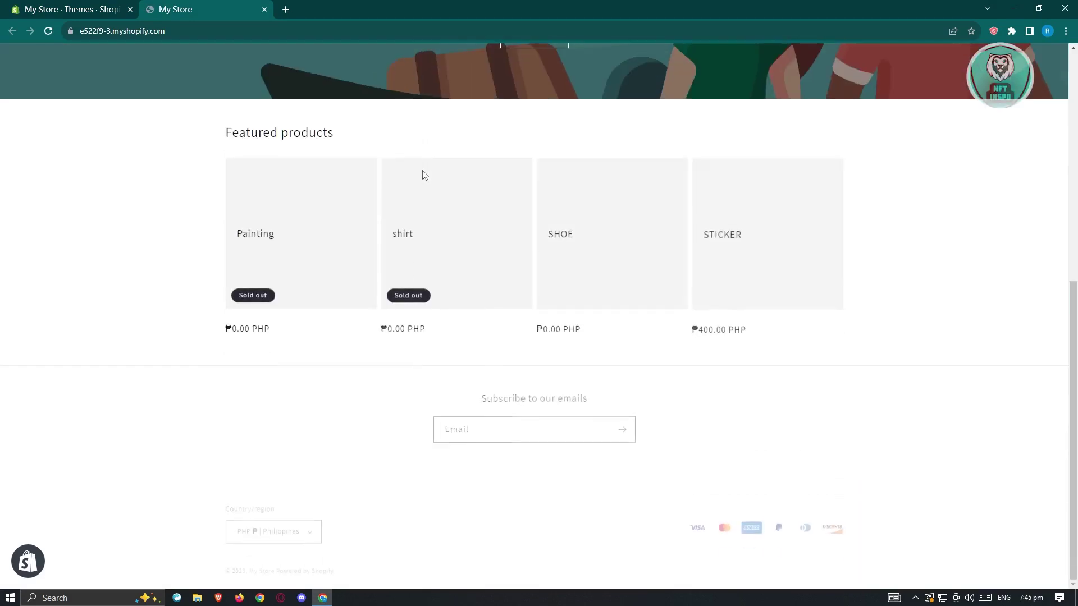
left_click(260, 240)
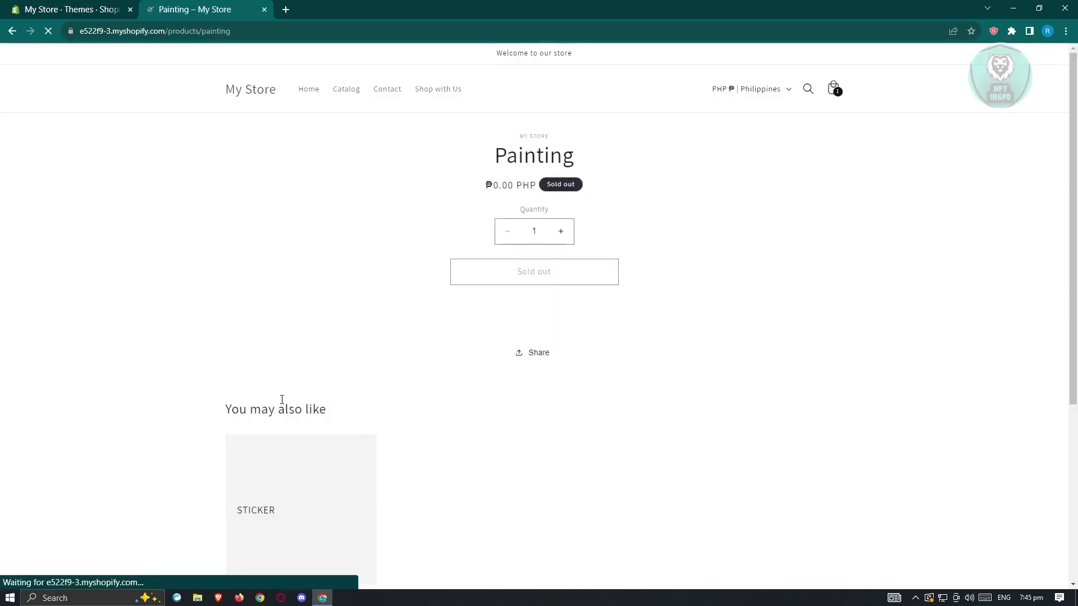
scroll(322, 387, "down", 5)
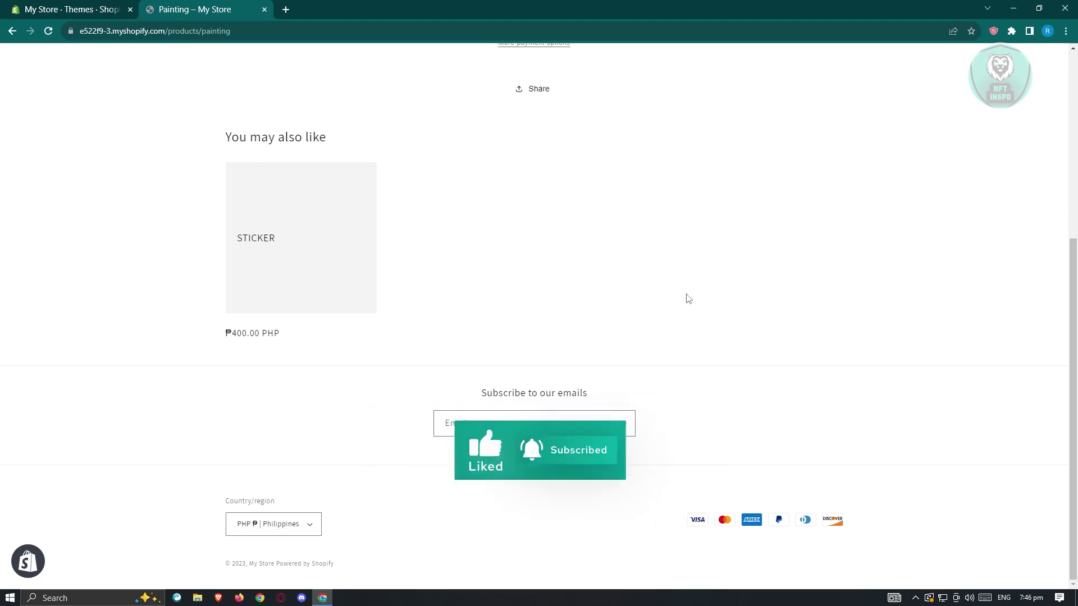
Step: Inspect a footer payment icon in DevTools and expand footer__column--info to show footer__payment
right_click(536, 254)
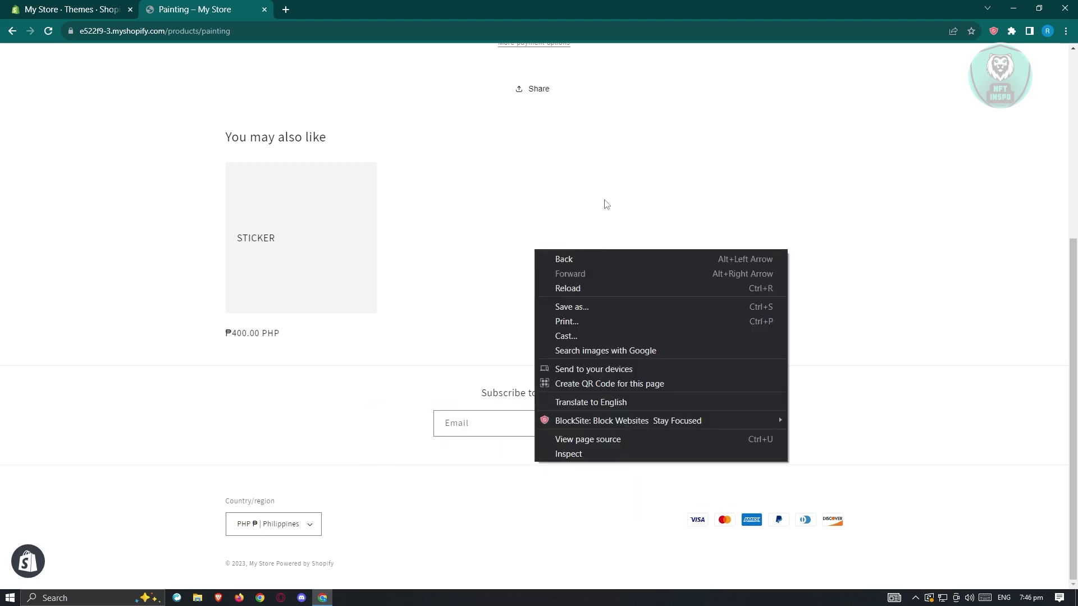
left_click(568, 453)
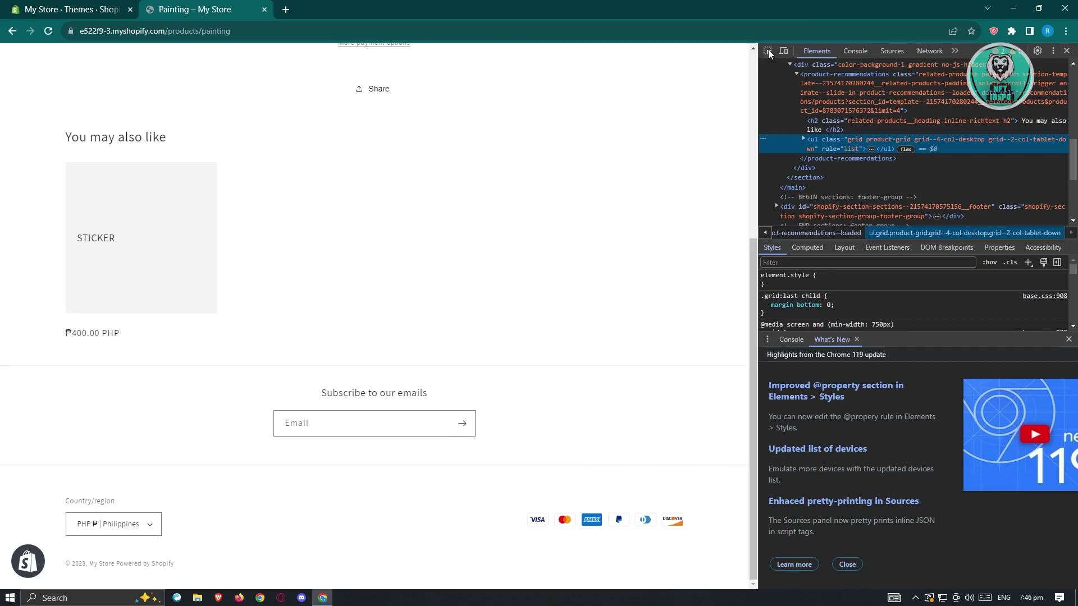
left_click(768, 50)
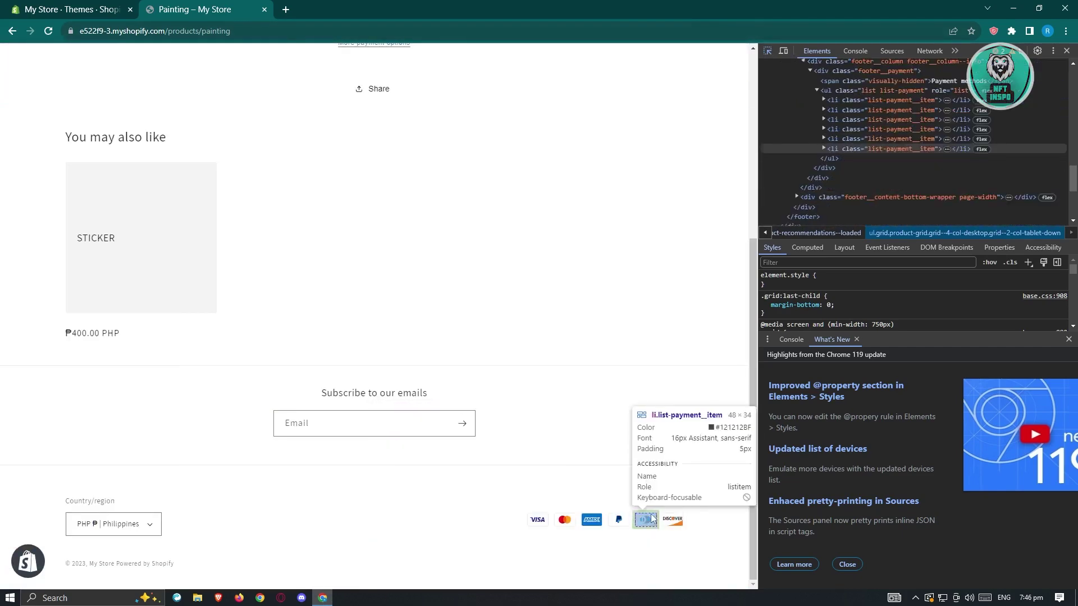
left_click(501, 517)
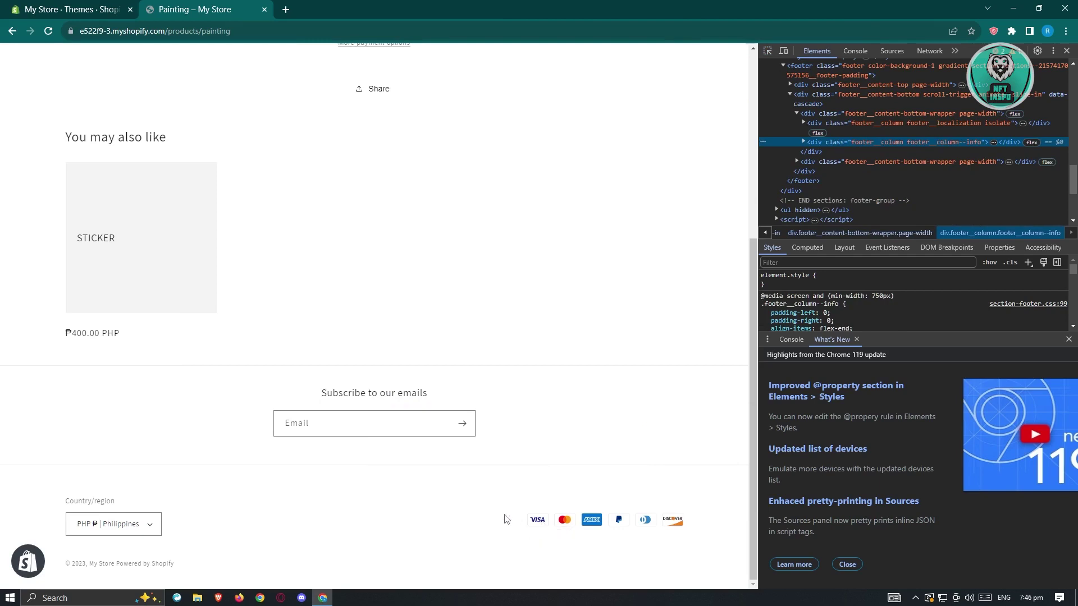
left_click(803, 142)
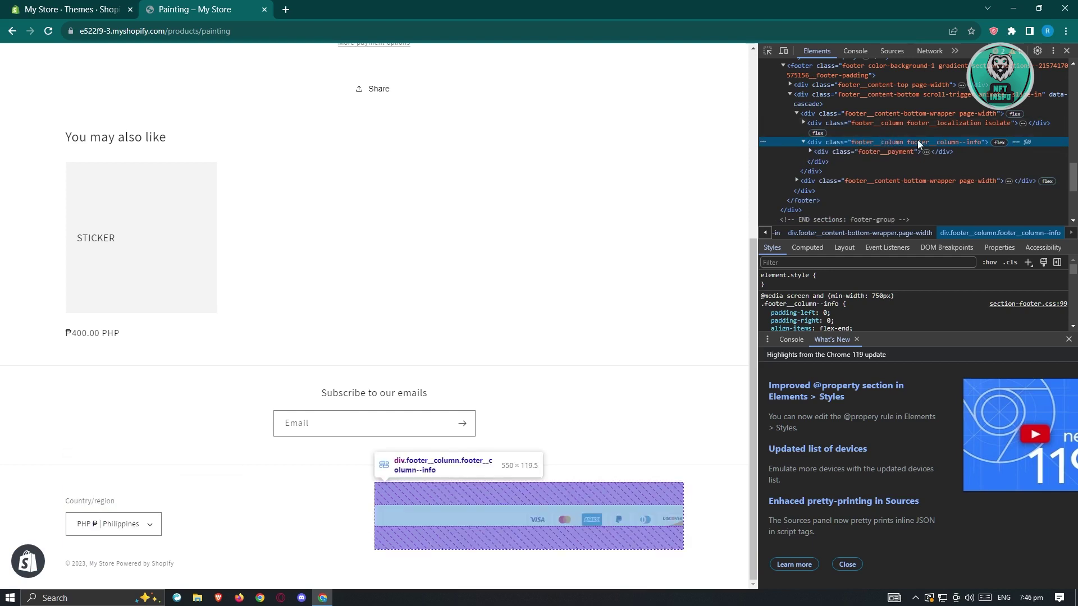
Step: Expand footer__payment to its list-payment ul and copy that element's HTML
left_click(808, 150)
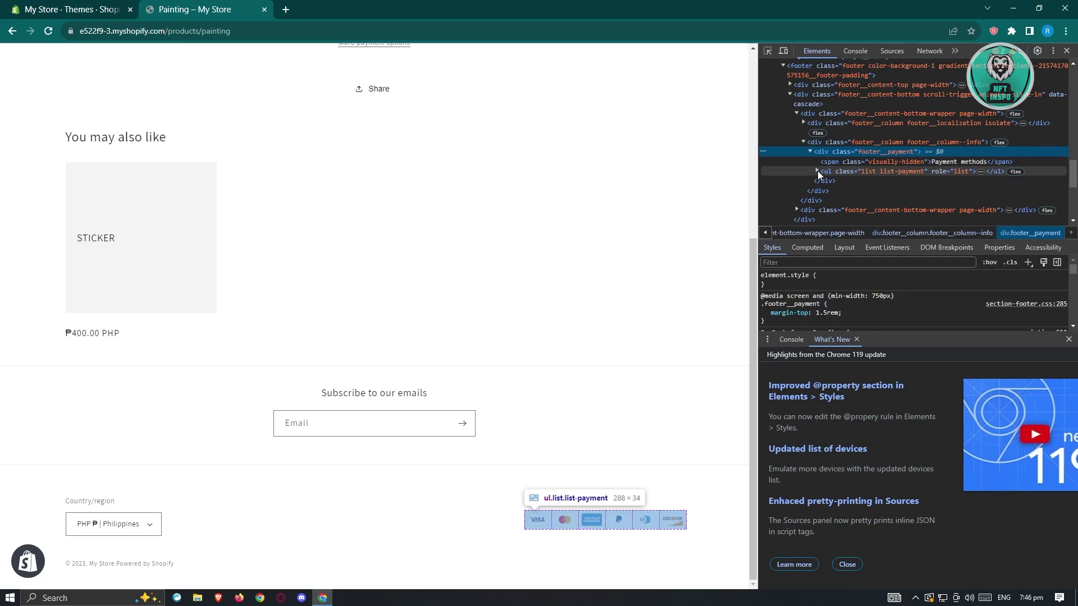
left_click(818, 170)
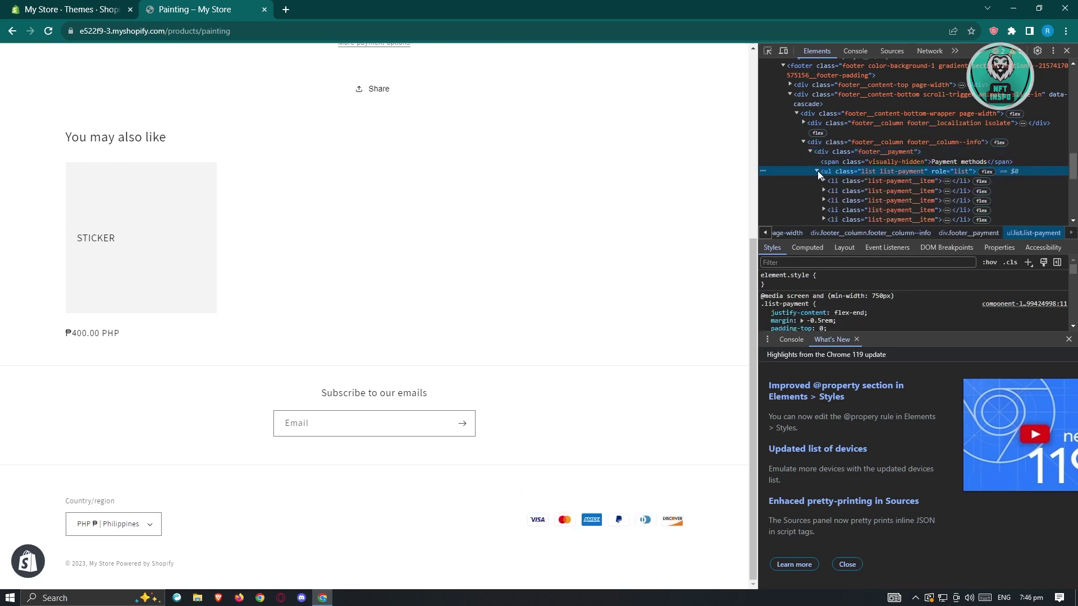
scroll(890, 182, "down", 2)
scroll(890, 182, "up", 2)
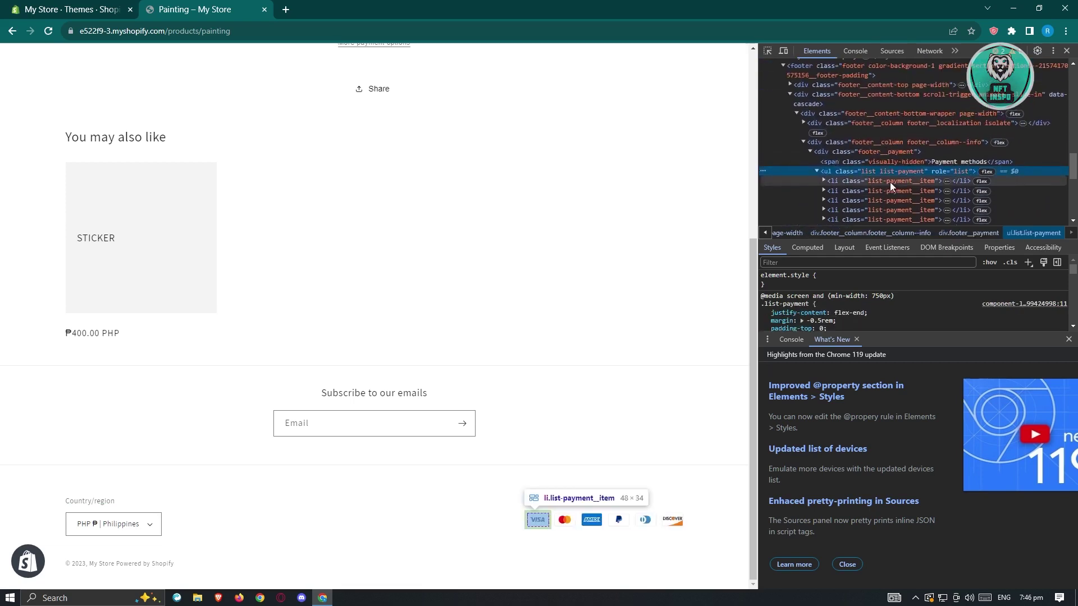
scroll(897, 183, "down", 1)
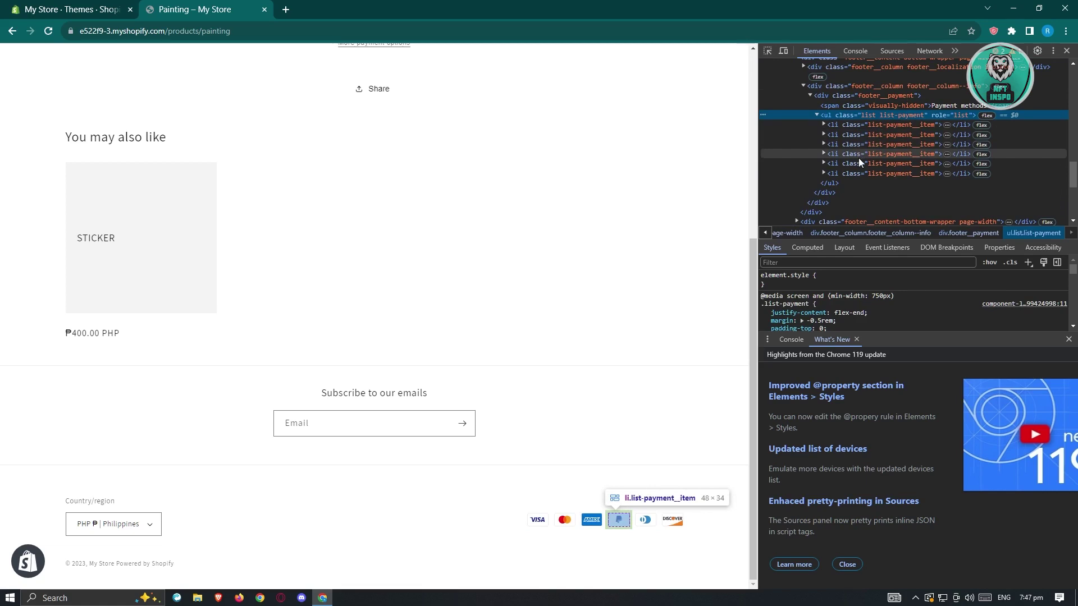
right_click(829, 115)
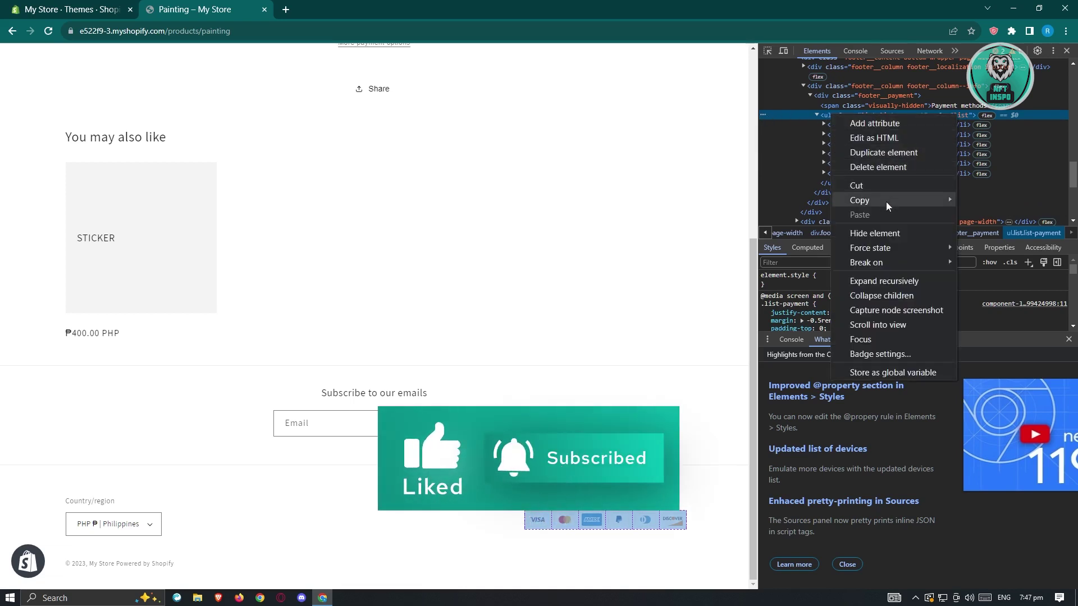
mouse_move(886, 201)
left_click(999, 199)
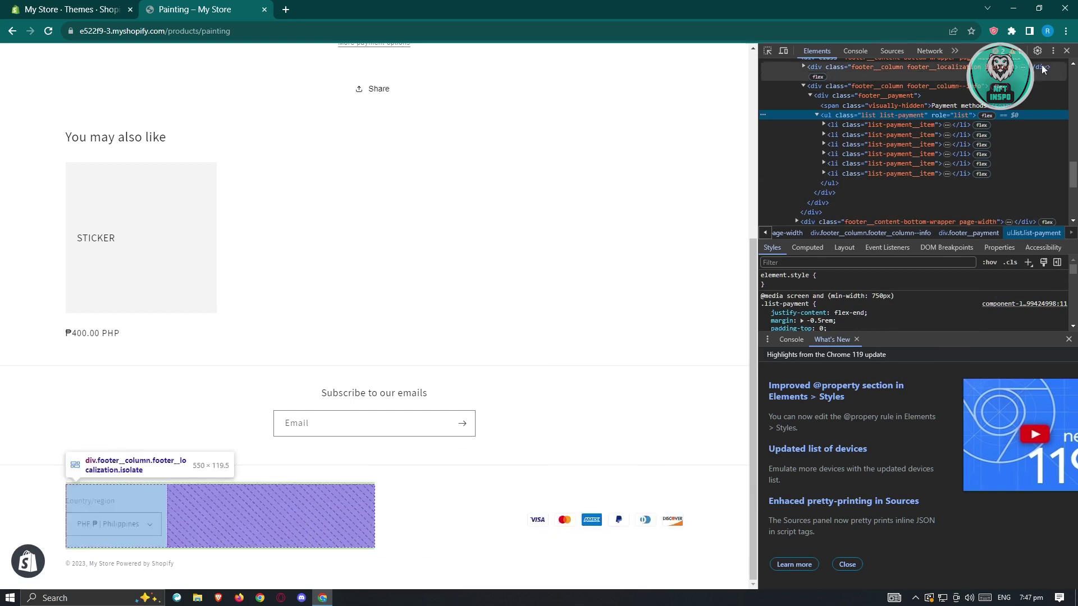
Step: Launch the Dawn theme's Customize editor from the admin Themes page
left_click(89, 9)
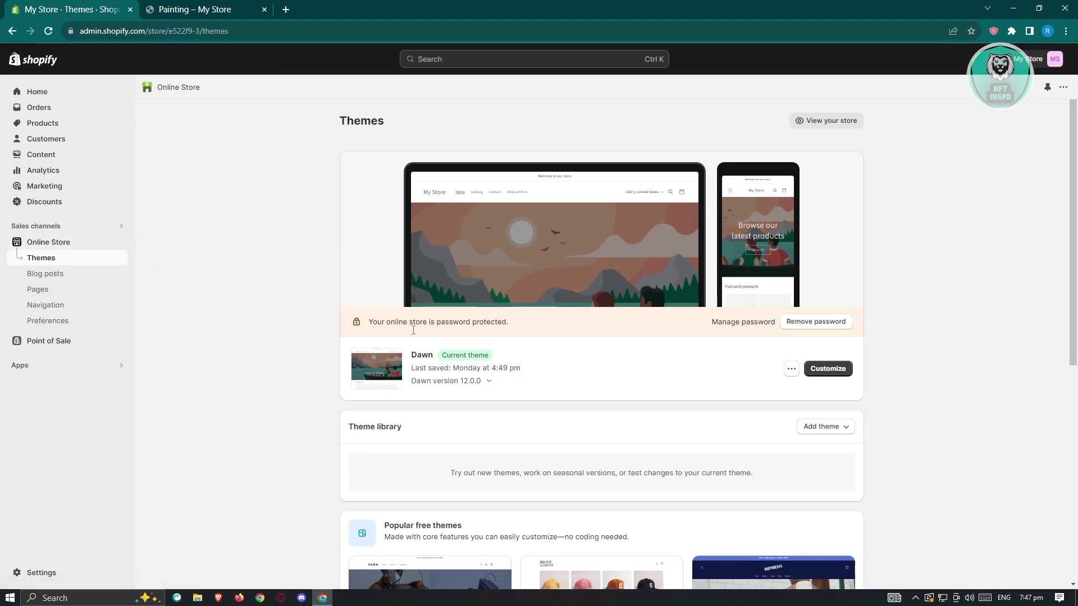
left_click(840, 371)
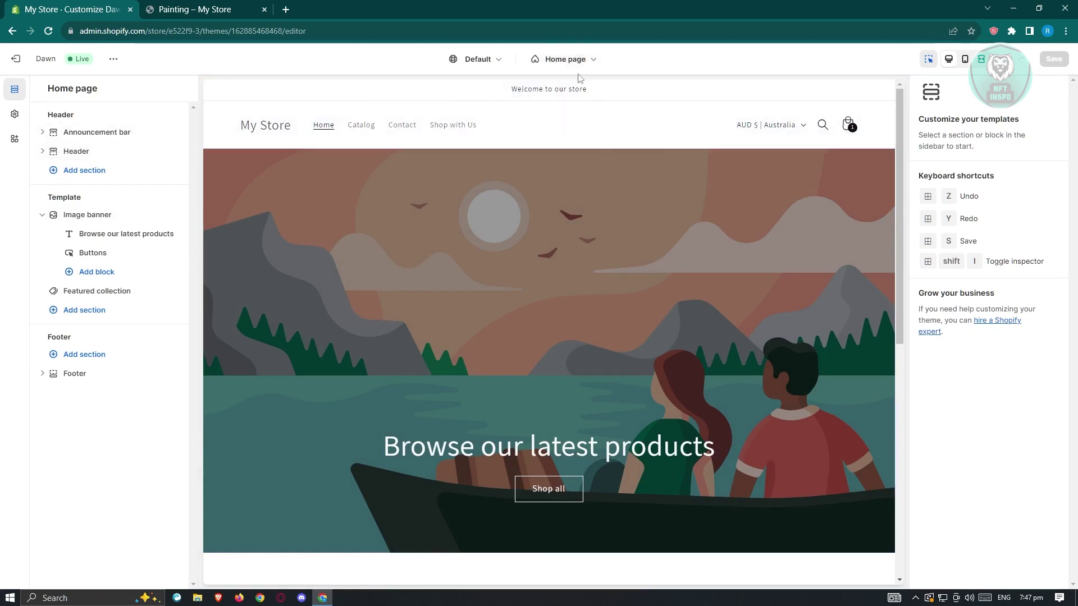
Step: Switch the editor to Products > Default product and select the Buy buttons block
left_click(592, 67)
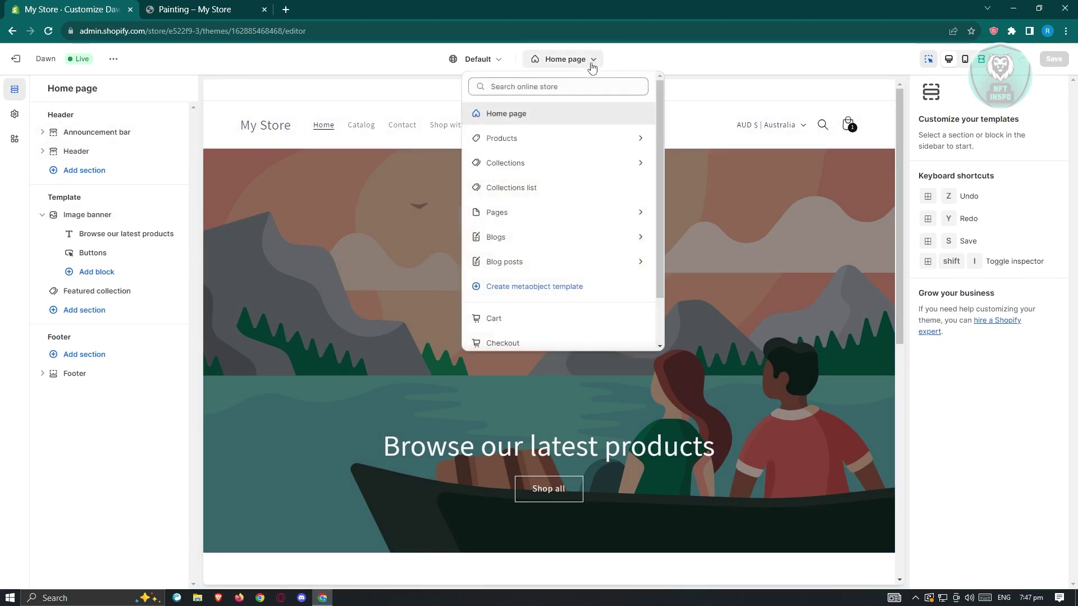
left_click(525, 138)
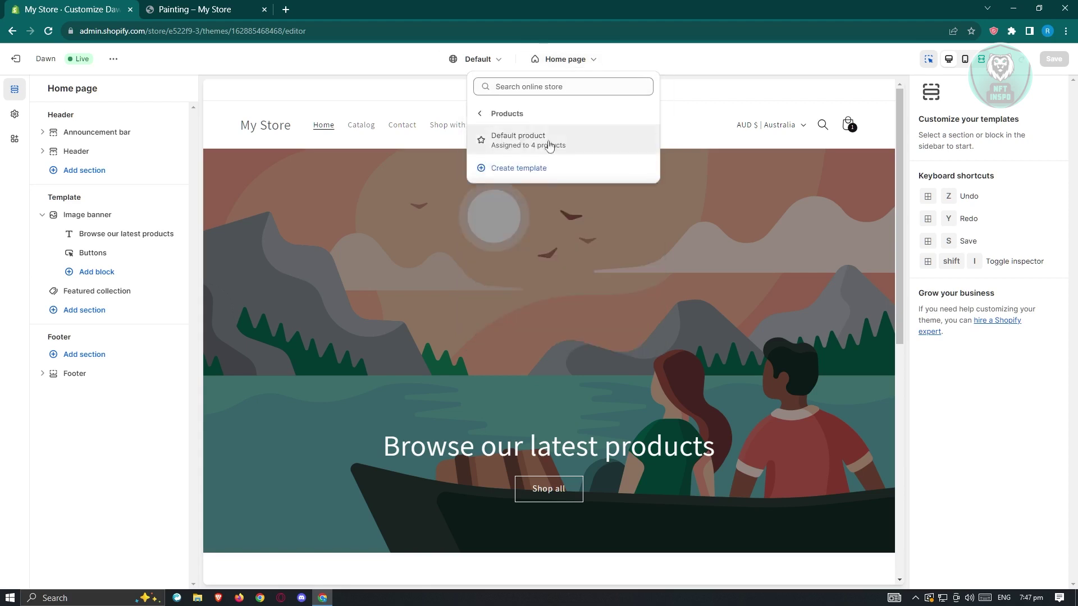
left_click(548, 148)
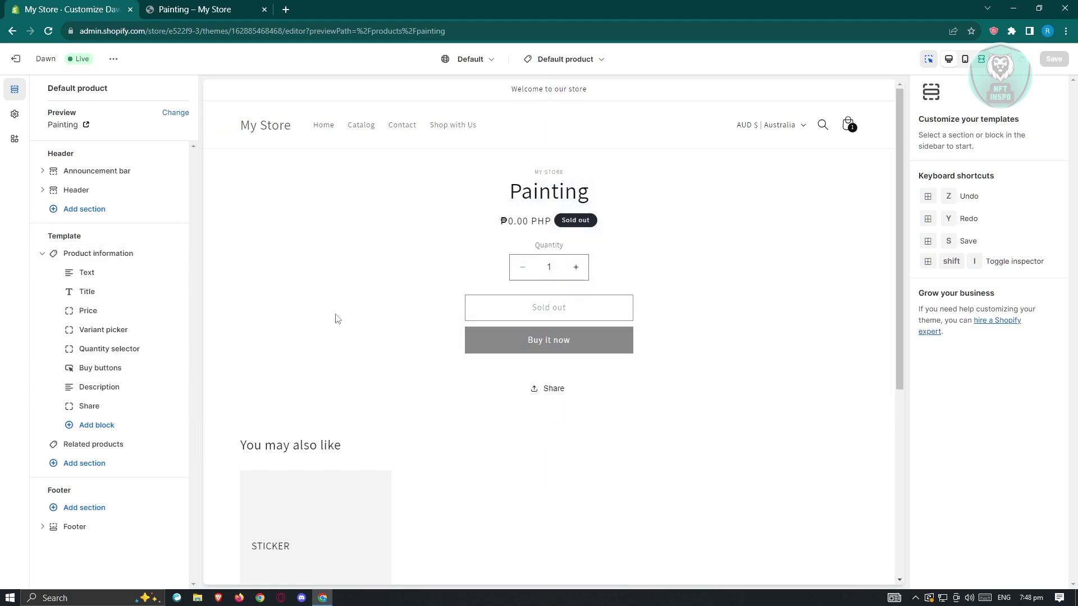
left_click(461, 342)
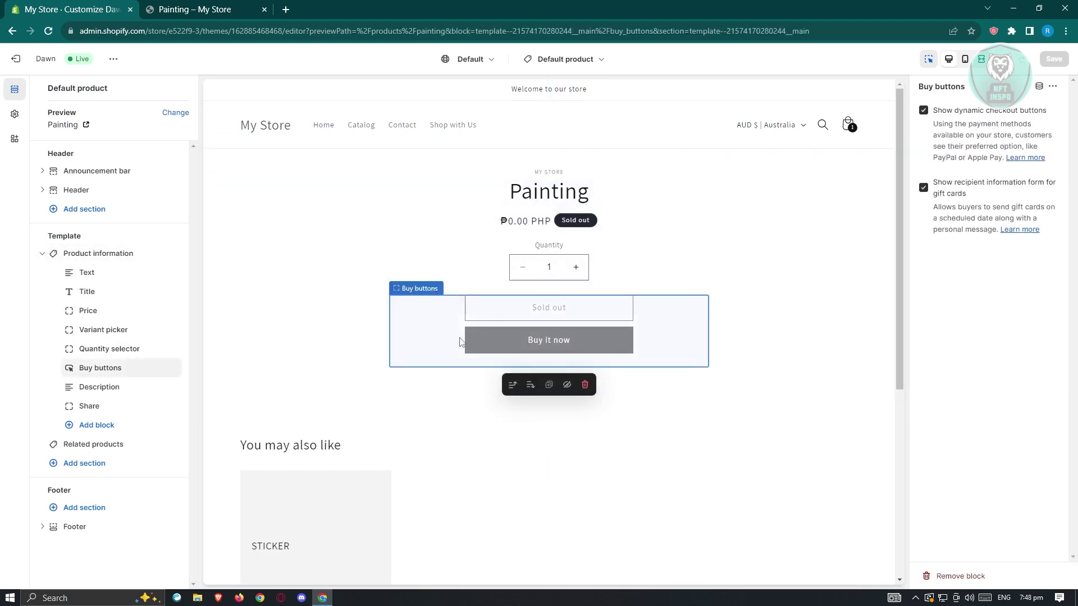
Step: Add a Custom Liquid theme block to Product information, placed after Share
left_click(93, 426)
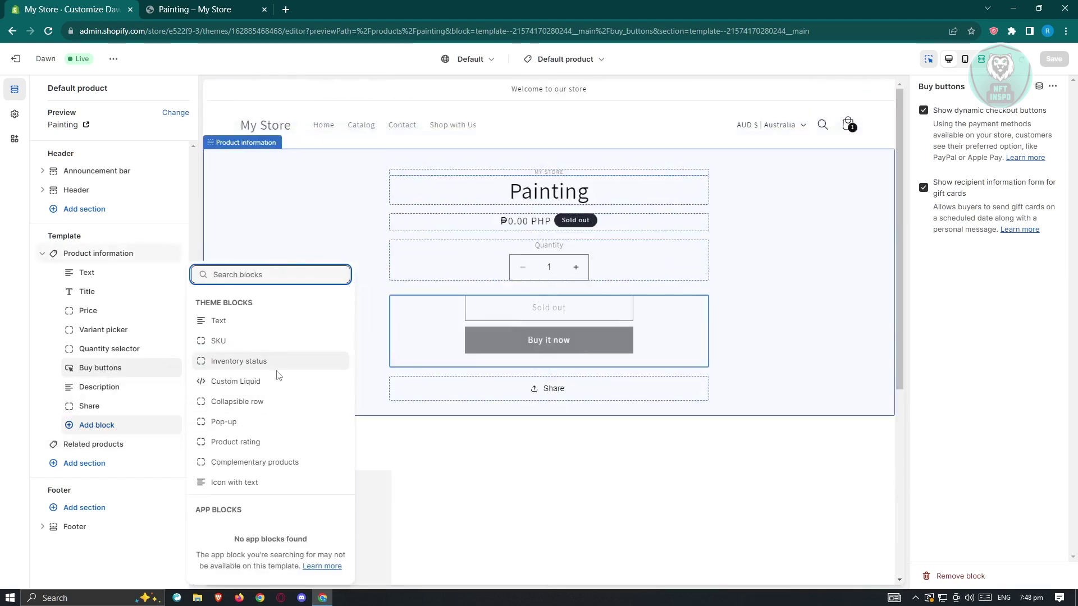
left_click(251, 383)
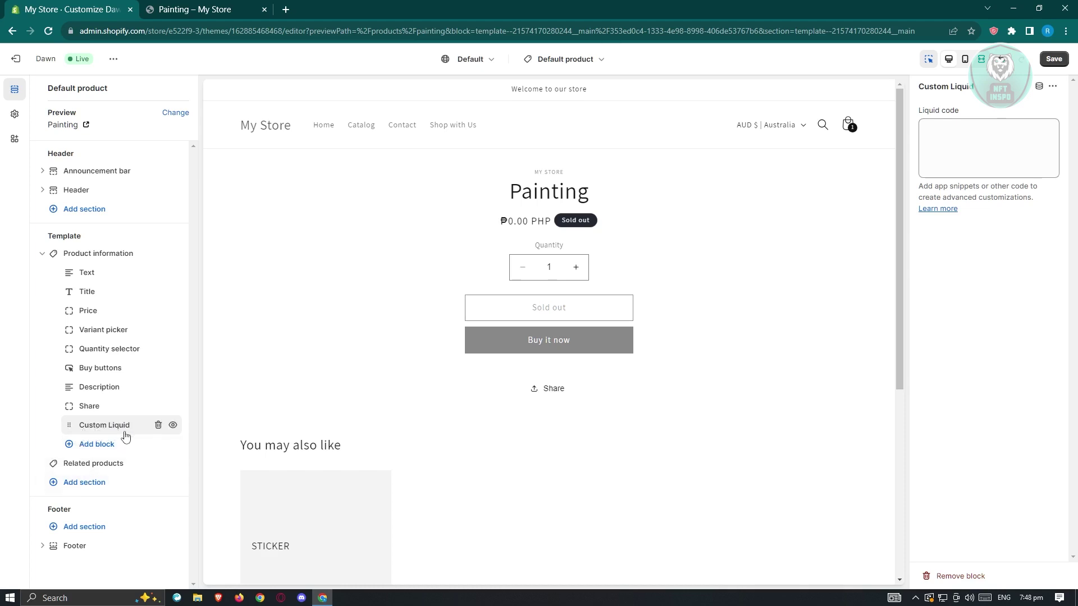
Step: Paste the copied list-payment HTML into the Custom Liquid code field and refresh the preview
left_click(970, 150)
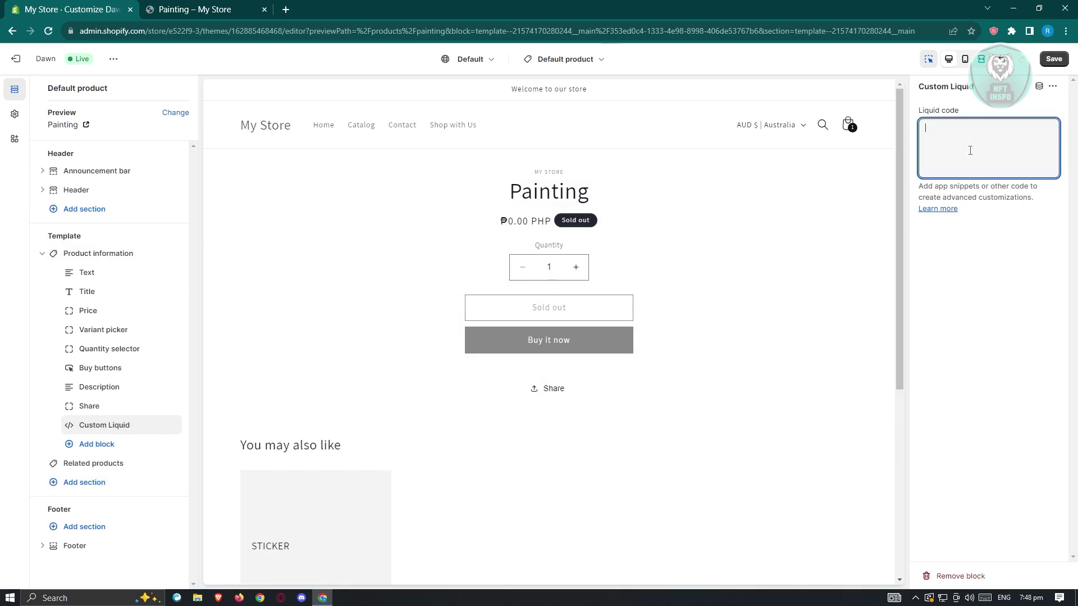
right_click(934, 132)
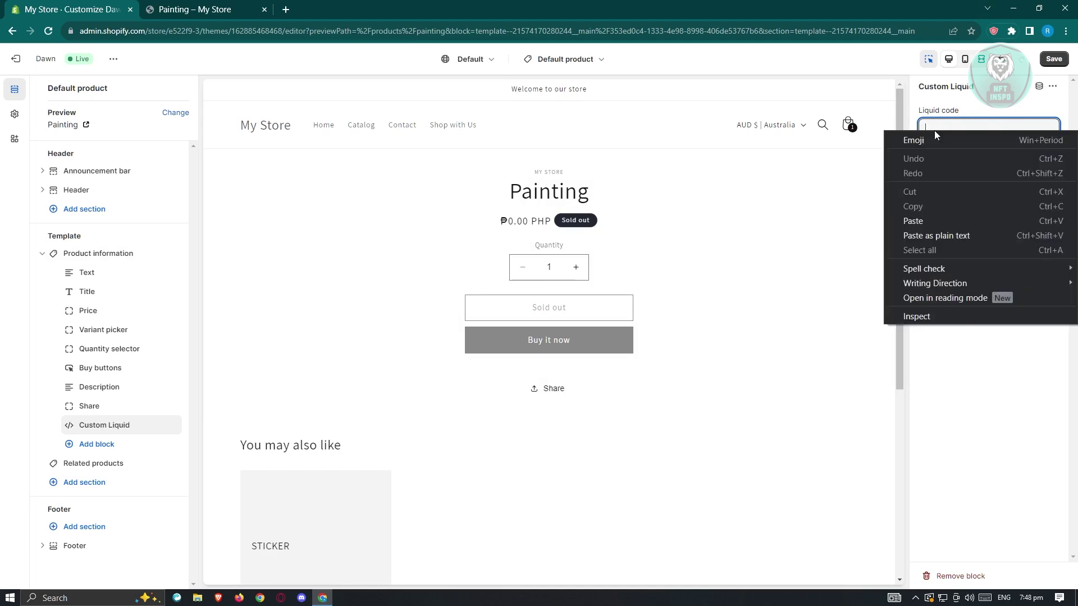
left_click(919, 219)
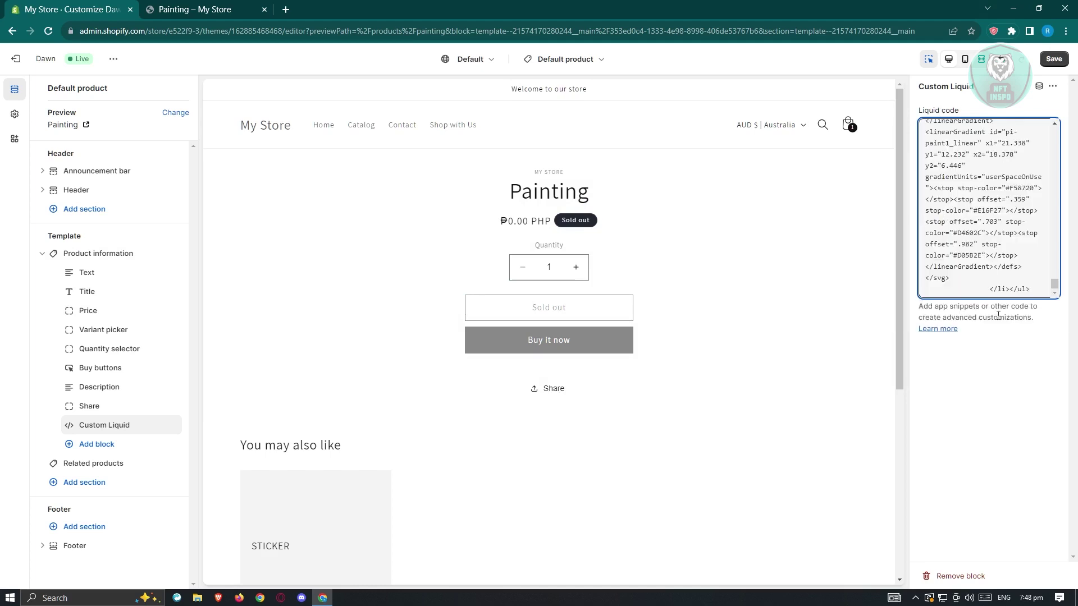
left_click(1014, 444)
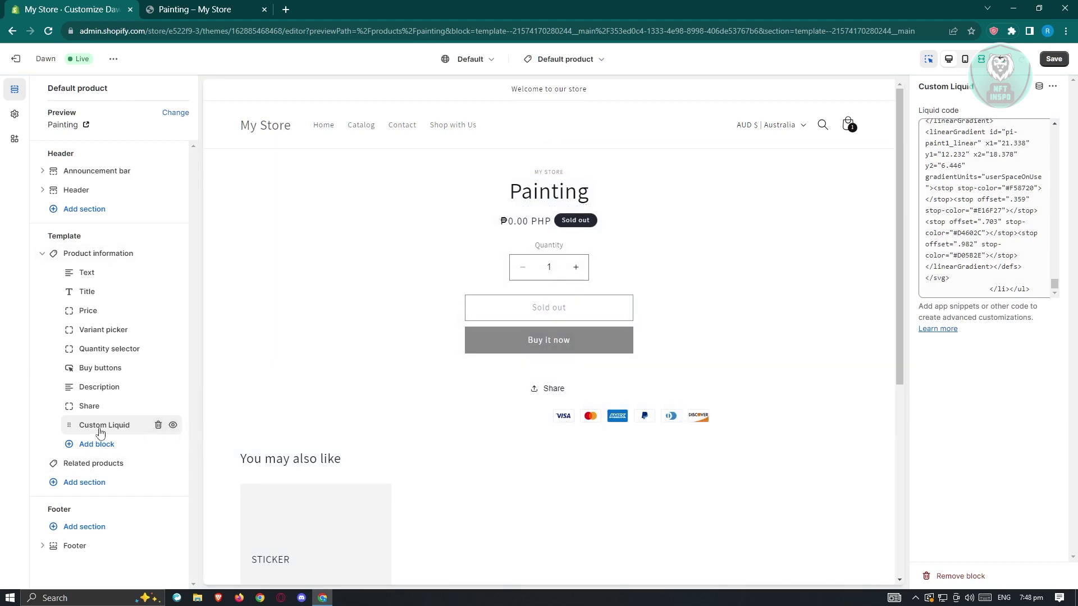
left_click_drag(104, 431, 102, 408)
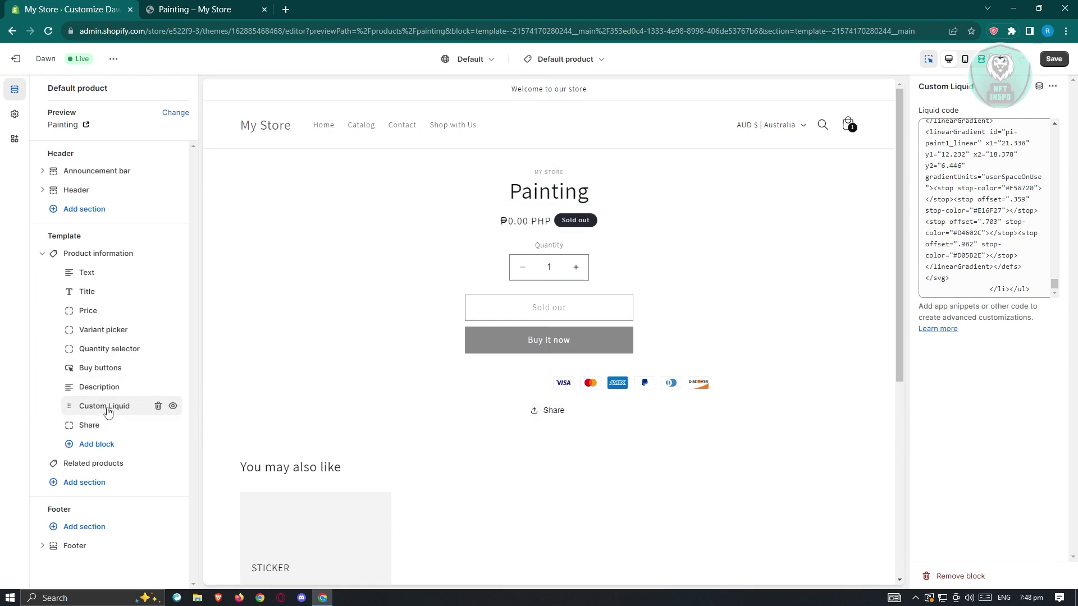
left_click_drag(109, 410, 105, 387)
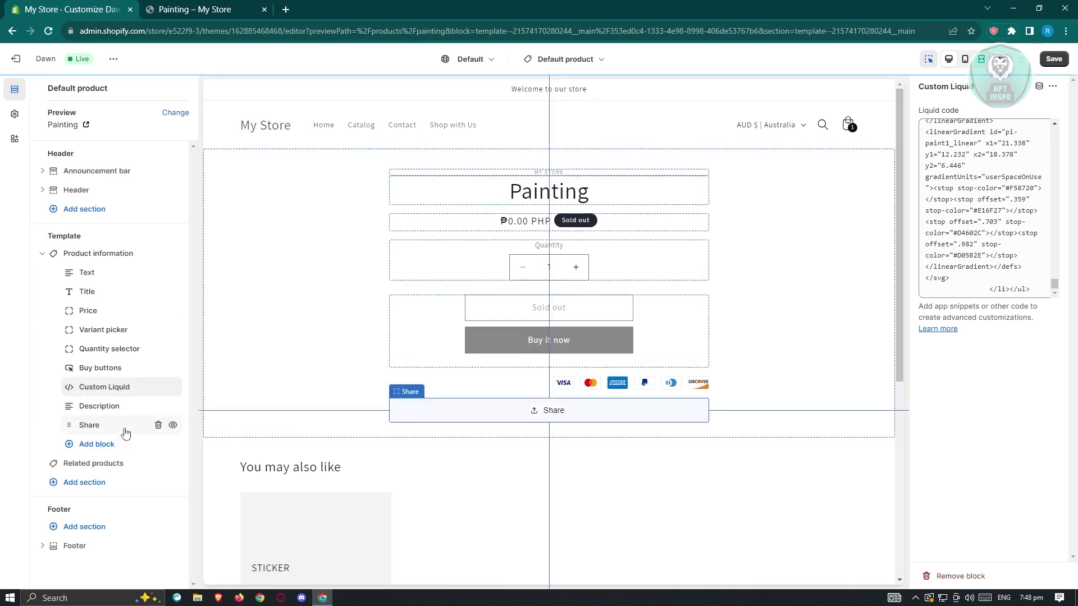
left_click_drag(112, 389, 124, 431)
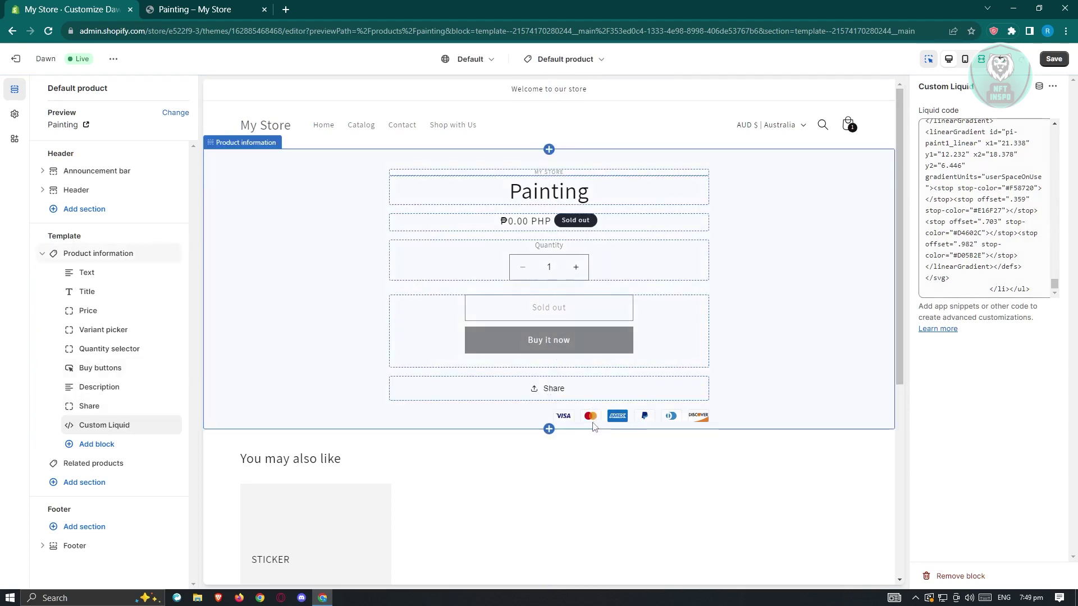
left_click(967, 283)
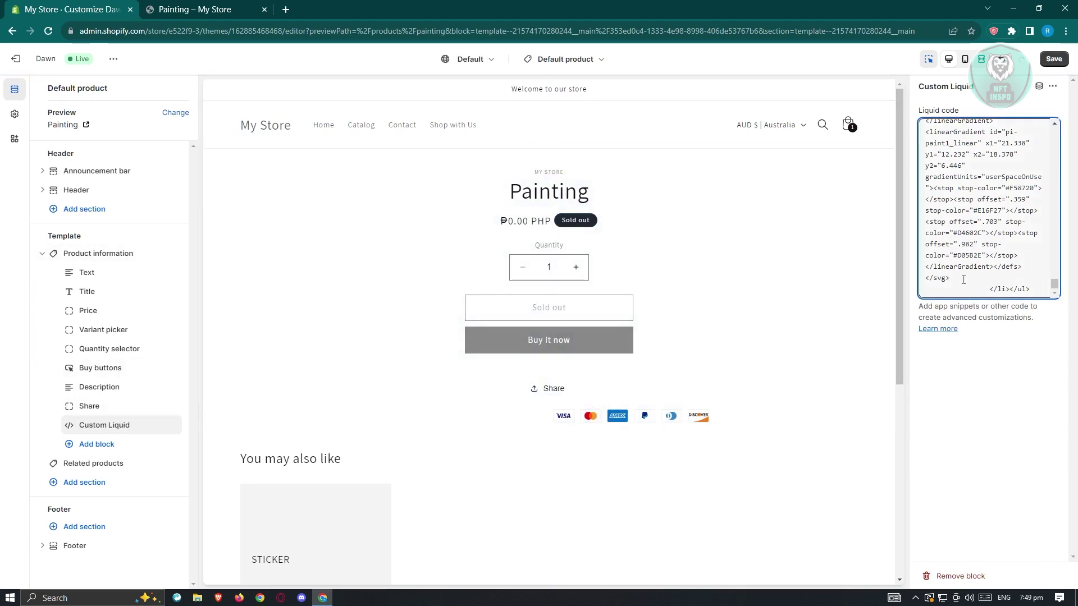